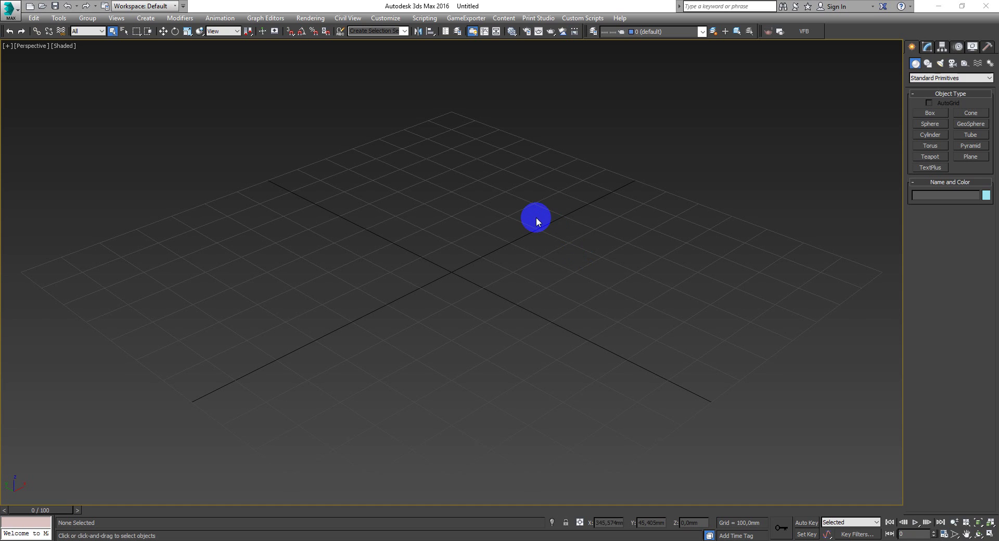
# - Draw a rectangular Box primitive on the grid and orbit to frame it
pyautogui.moveTo(535, 221); pyautogui.dragTo(539, 221, button='middle')
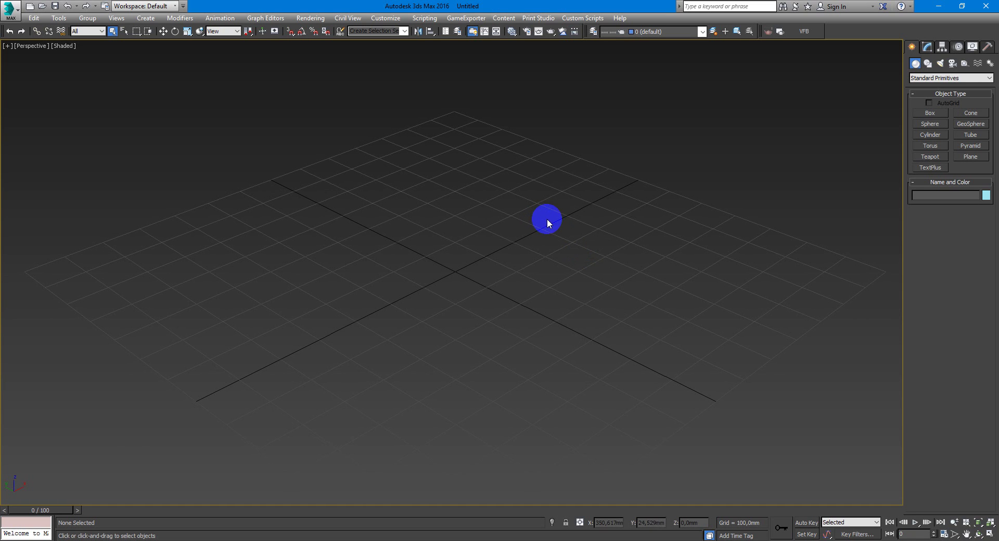
pyautogui.click(938, 111)
pyautogui.moveTo(270, 191); pyautogui.dragTo(503, 426)
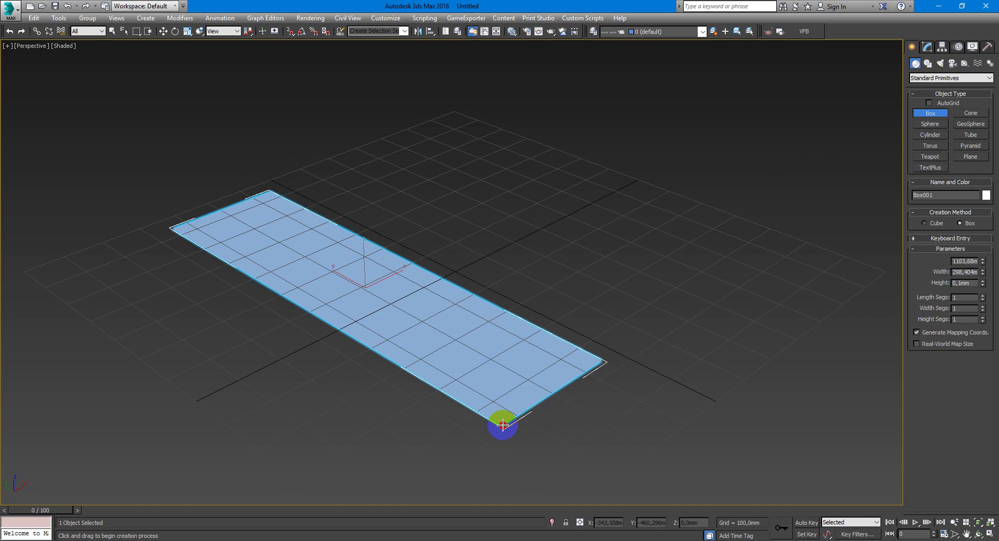
pyautogui.click(489, 269)
pyautogui.rightClick(526, 249)
pyautogui.keyDown('alt'); pyautogui.moveTo(528, 247); pyautogui.dragTo(500, 247, button='middle'); pyautogui.keyUp('alt')
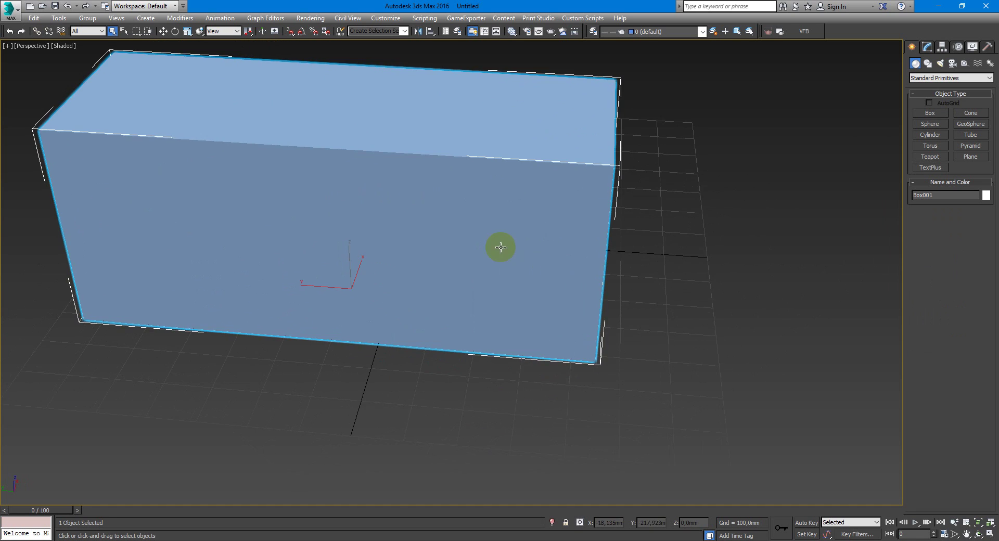
pyautogui.scroll(-5, 500, 247)
pyautogui.keyDown('alt'); pyautogui.moveTo(555, 286); pyautogui.dragTo(542, 267, button='middle'); pyautogui.keyUp('alt')
# - Convert the box to an Editable Poly
pyautogui.click(927, 46)
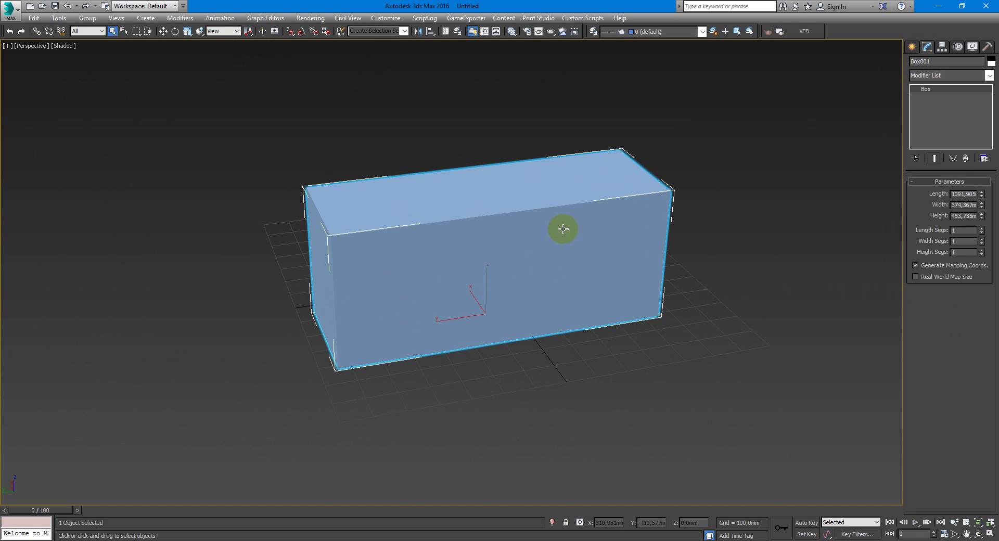
pyautogui.keyDown('alt'); pyautogui.moveTo(563, 229); pyautogui.dragTo(531, 230, button='middle'); pyautogui.keyUp('alt')
pyautogui.rightClick(531, 230)
pyautogui.click(676, 339)
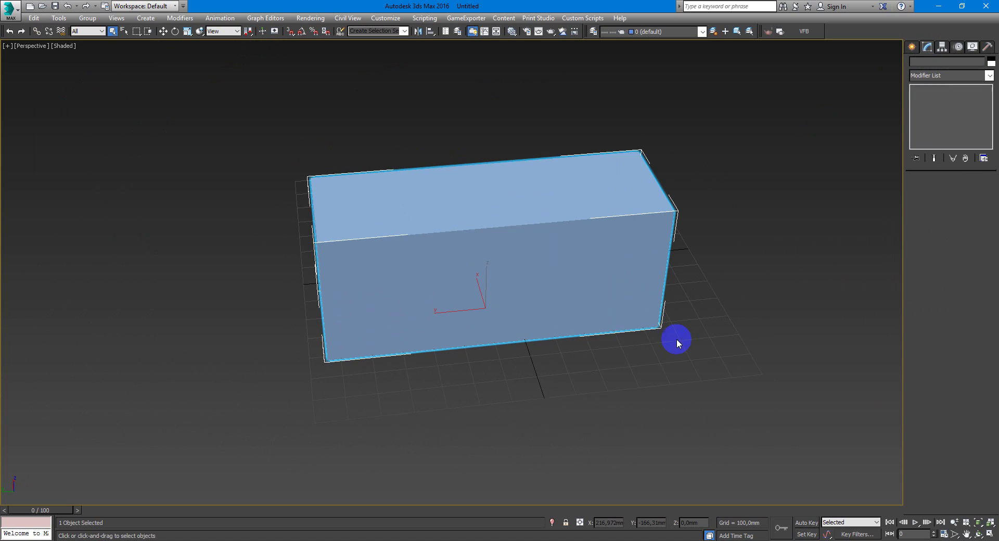
# - Select the four lengthwise edges and Connect them into a centre edge loop
pyautogui.press('2')
pyautogui.keyDown('alt'); pyautogui.moveTo(513, 265); pyautogui.dragTo(513, 248, button='middle'); pyautogui.keyUp('alt')
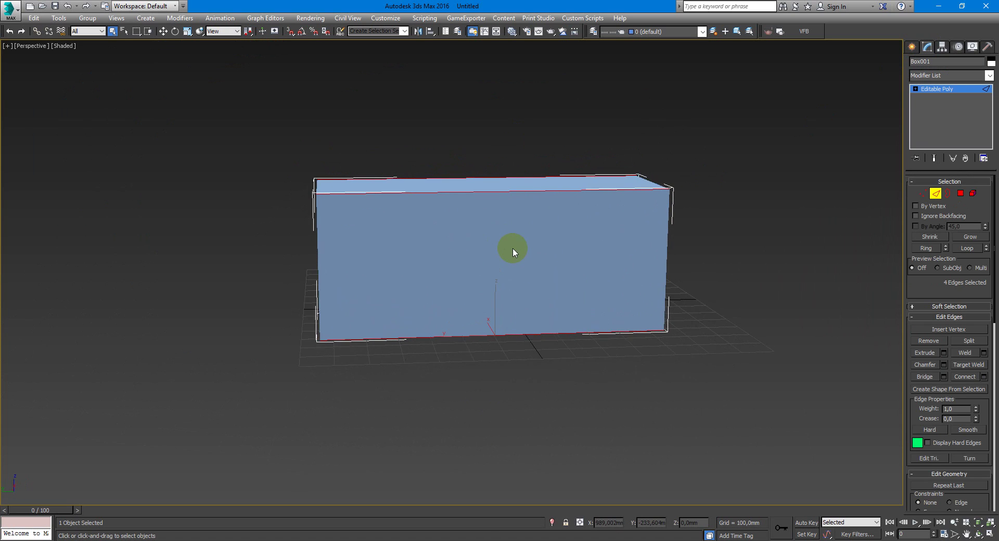
pyautogui.rightClick(463, 244)
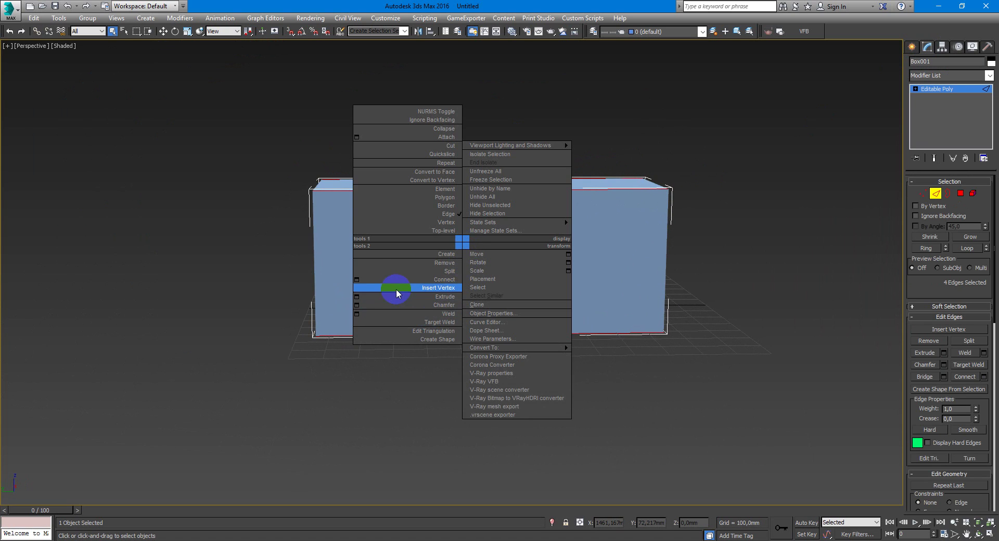
pyautogui.click(357, 279)
pyautogui.click(455, 323)
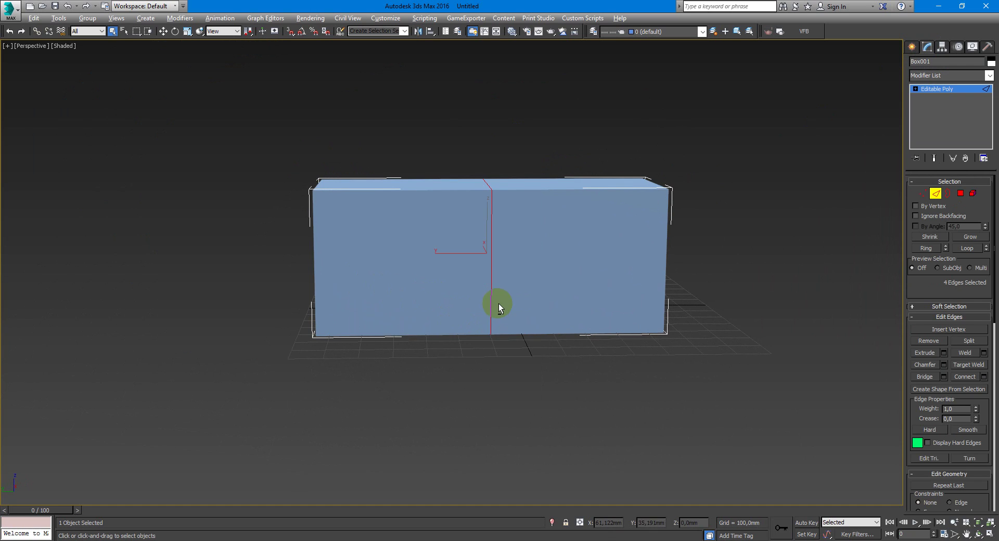
pyautogui.keyDown('alt'); pyautogui.moveTo(499, 304); pyautogui.dragTo(512, 310, button='middle'); pyautogui.keyUp('alt')
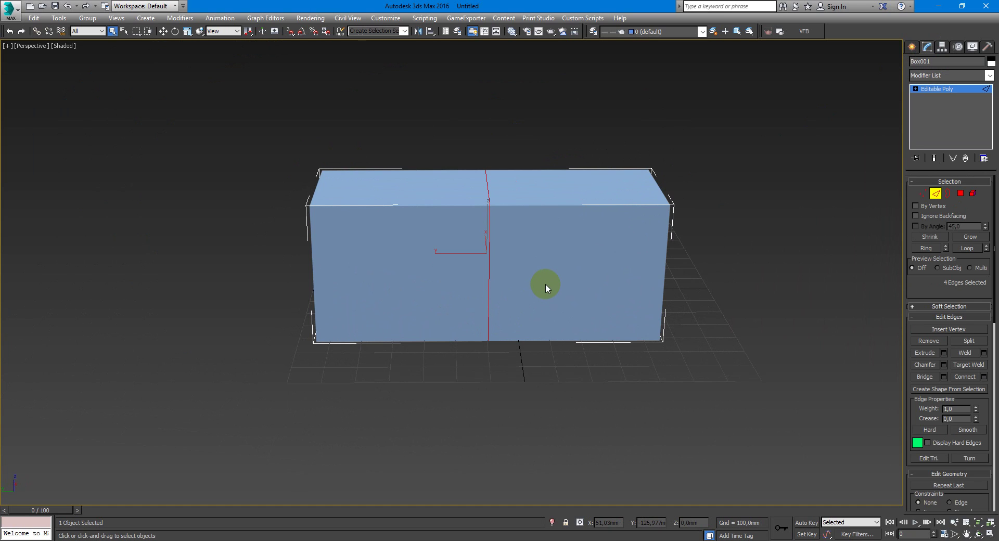
pyautogui.moveTo(546, 283); pyautogui.dragTo(540, 295, button='middle')
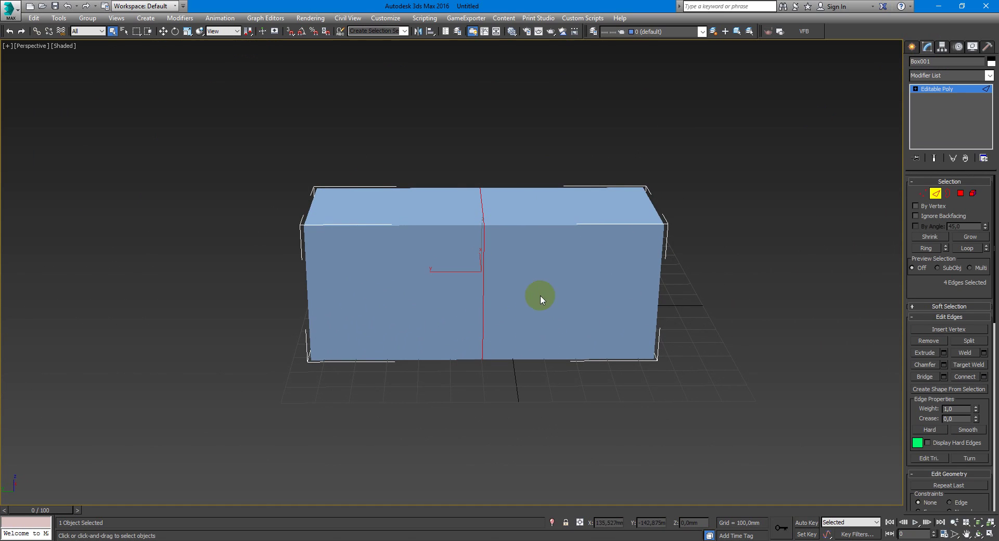
# - Exit edge editing and recentre the view, briefly previewing the box in wireframe
pyautogui.click(953, 90)
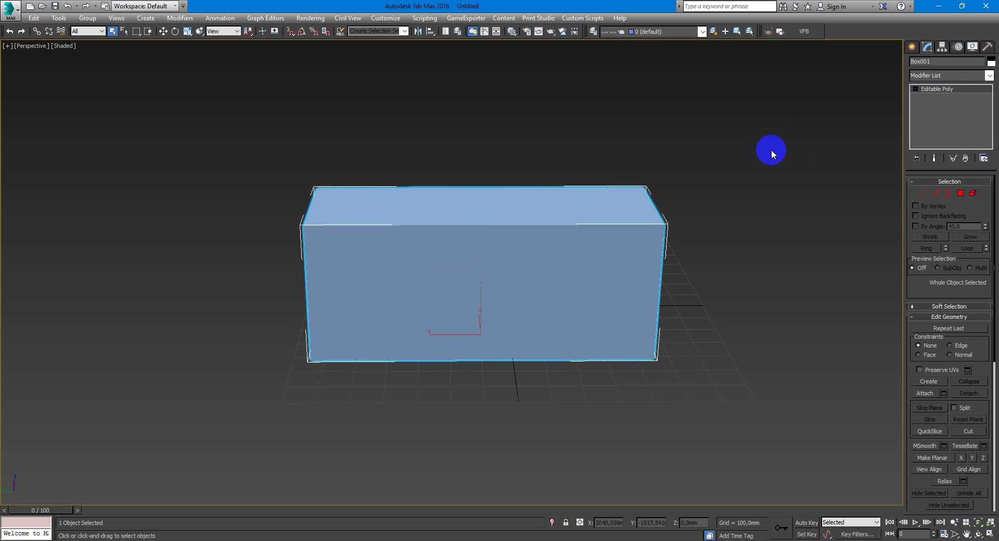
pyautogui.moveTo(597, 239); pyautogui.dragTo(598, 256, button='middle')
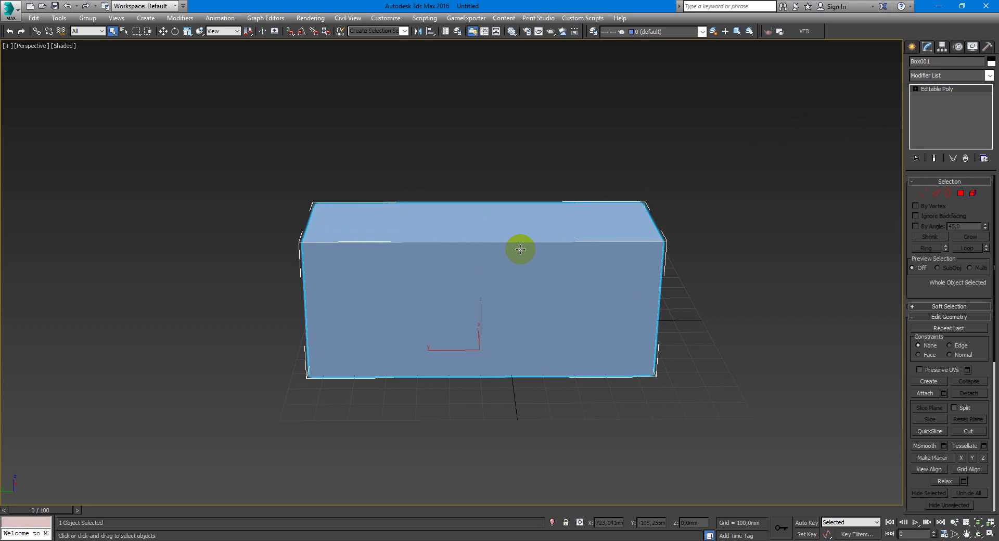
pyautogui.scroll(3, 521, 247)
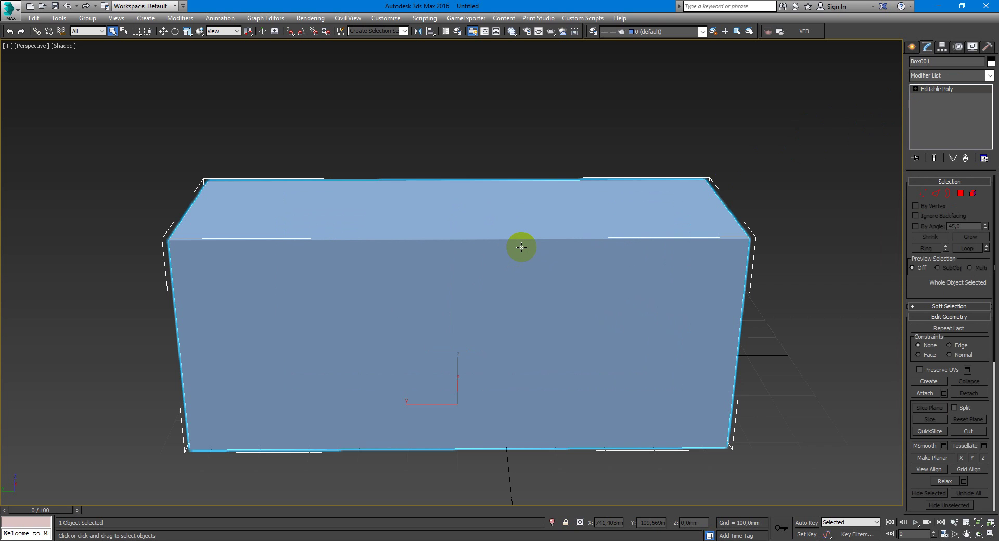
pyautogui.press('F3')
pyautogui.press('F3')
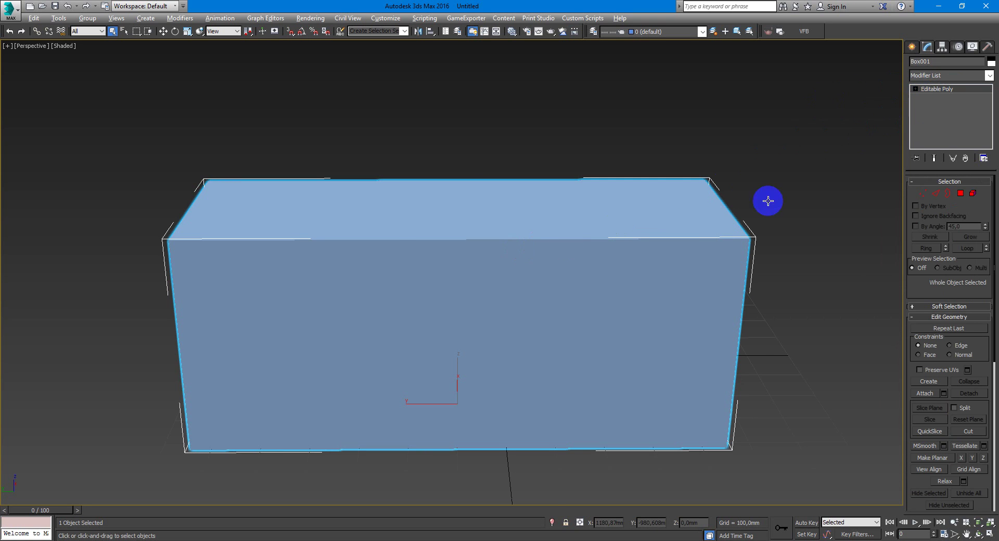
pyautogui.keyDown('alt'); pyautogui.moveTo(767, 203); pyautogui.dragTo(878, 158, button='middle'); pyautogui.keyUp('alt')
# - Add an Edit Poly modifier to the box and enter Edge sub-object mode
pyautogui.click(990, 75)
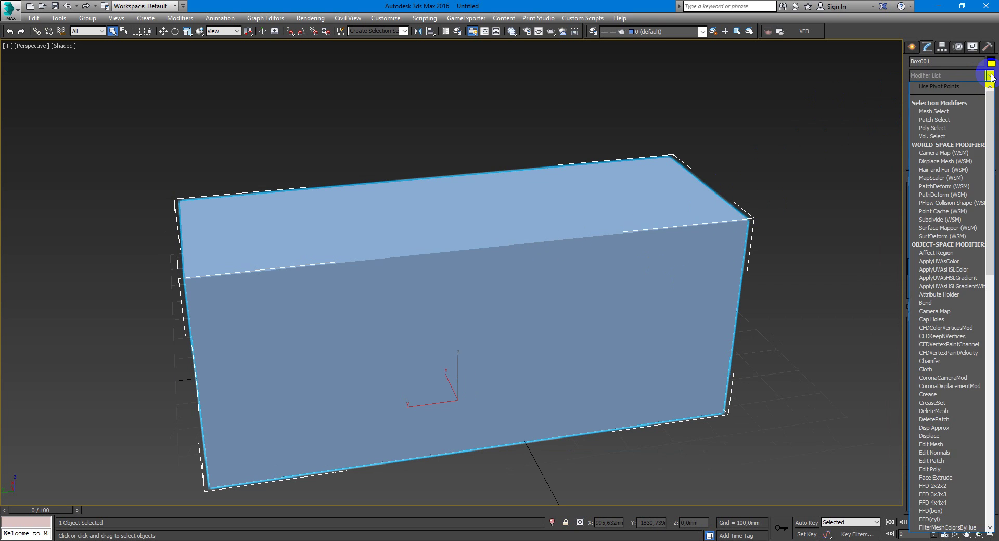
pyautogui.click(990, 76)
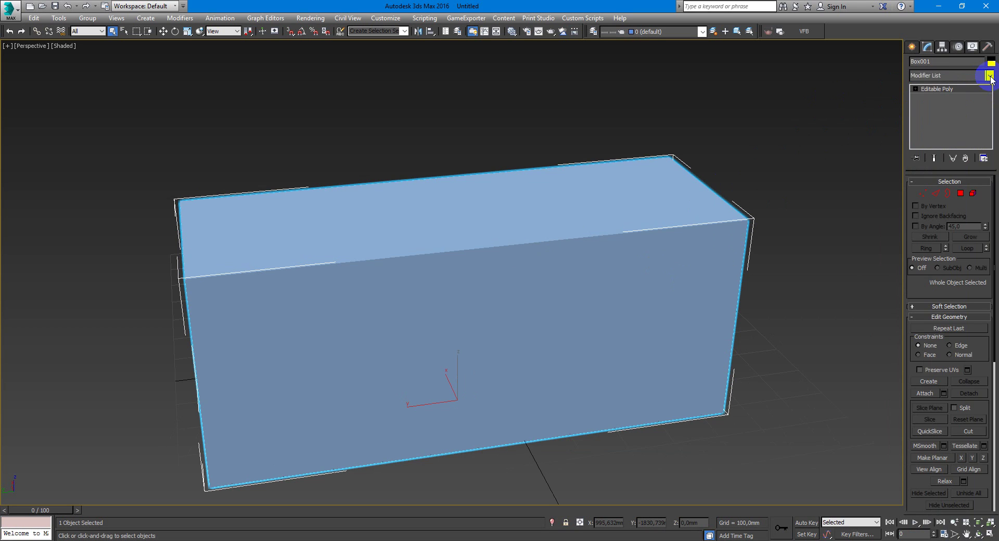
pyautogui.press('e')
pyautogui.press('d')
pyautogui.click(990, 75)
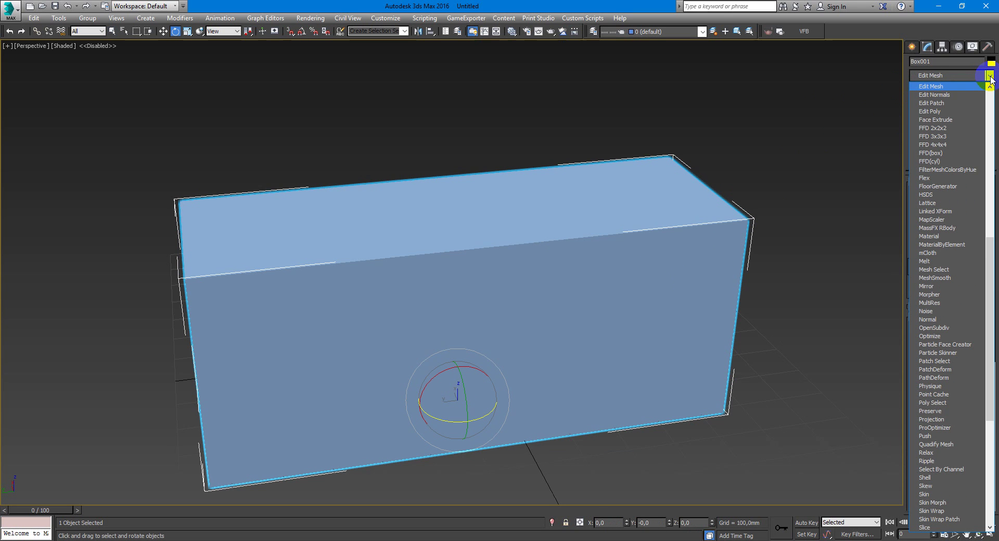
pyautogui.press('e')
pyautogui.click(950, 111)
pyautogui.keyDown('alt'); pyautogui.moveTo(651, 240); pyautogui.dragTo(580, 271, button='middle'); pyautogui.keyUp('alt')
pyautogui.press('2')
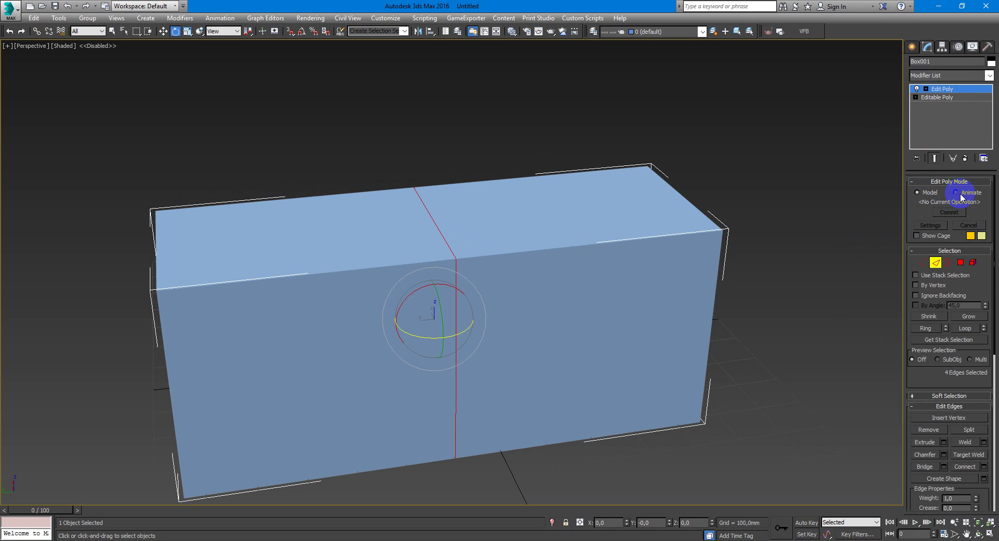
# - Set Edit Poly to Animate mode and extrude the centre edge loop into a thin ridge
pyautogui.click(957, 193)
pyautogui.click(944, 443)
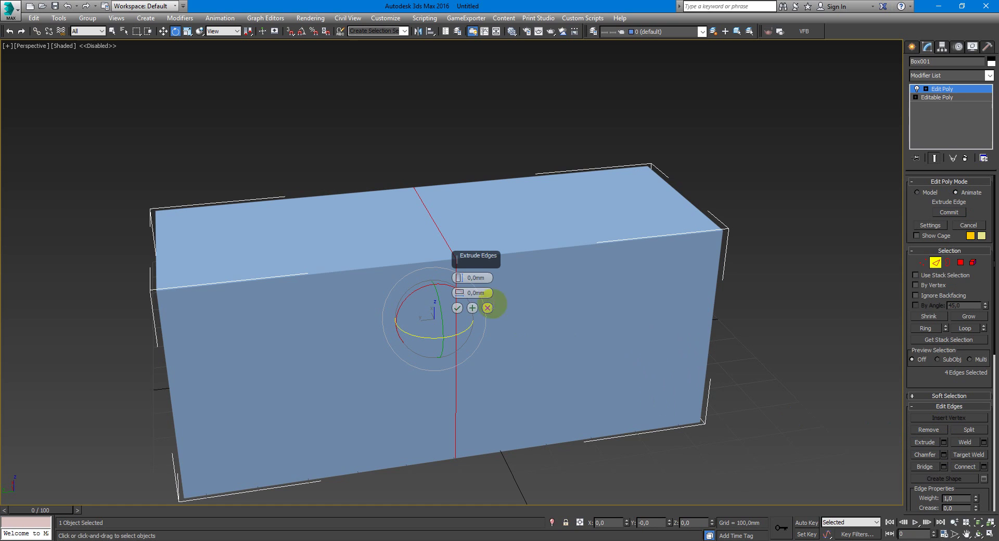
pyautogui.moveTo(460, 278); pyautogui.dragTo(465, 253)
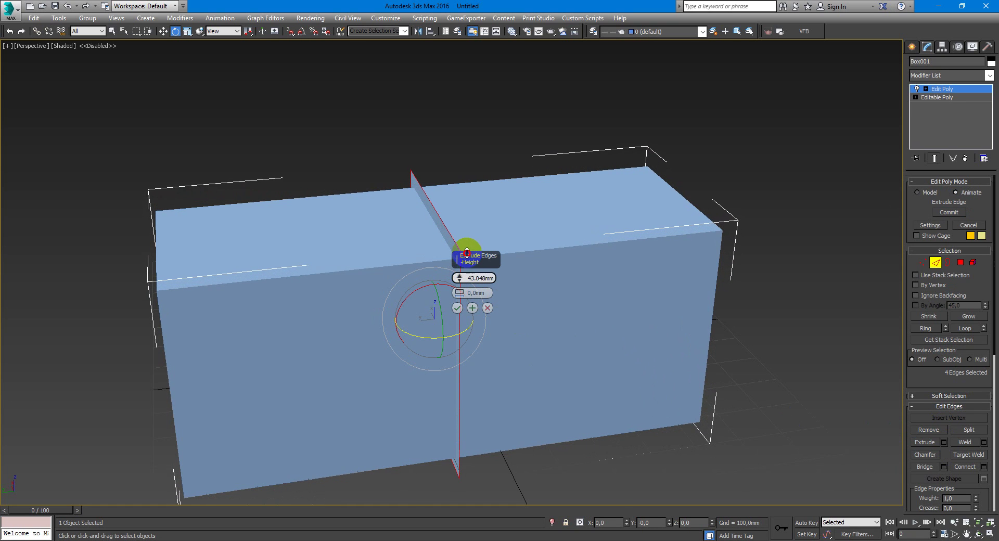
pyautogui.moveTo(462, 295); pyautogui.dragTo(461, 272)
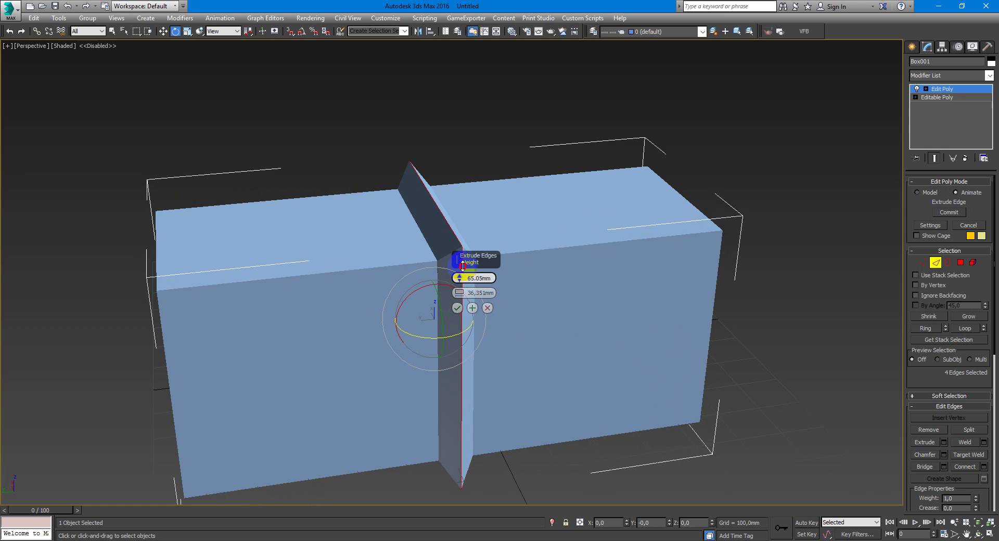
pyautogui.click(473, 307)
# - Compare with the ridge hidden, restore it, then leave Edge mode with the box reselected
pyautogui.click(544, 121)
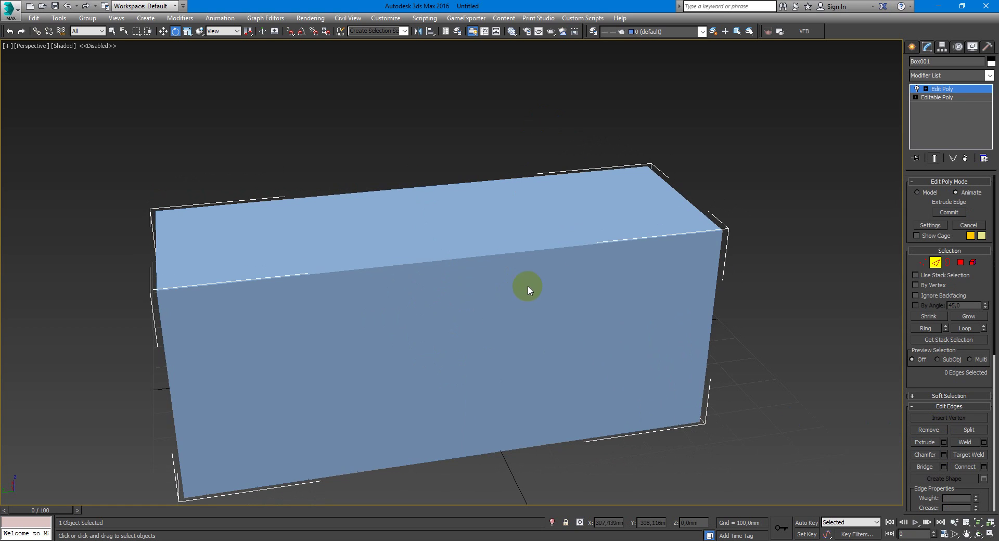
pyautogui.hotkey('ctrl', 'z')
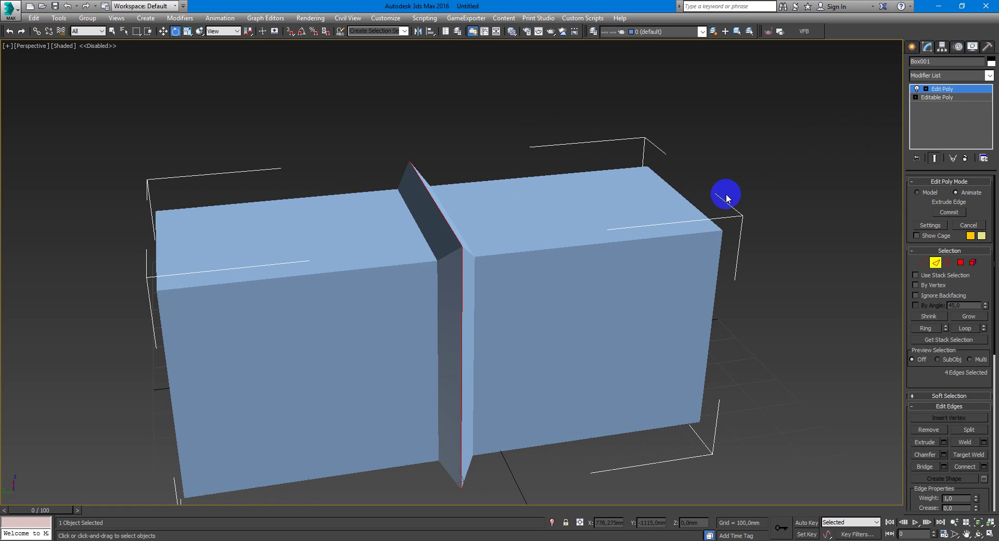
pyautogui.press('2')
pyautogui.click(797, 156)
pyautogui.moveTo(797, 156)
pyautogui.keyDown('alt'); pyautogui.mouseDown(button='middle')
pyautogui.moveTo(743, 223)
pyautogui.moveTo(729, 209)
pyautogui.moveTo(529, 280)
pyautogui.mouseUp(button='middle'); pyautogui.keyUp('alt')
pyautogui.click(529, 280)
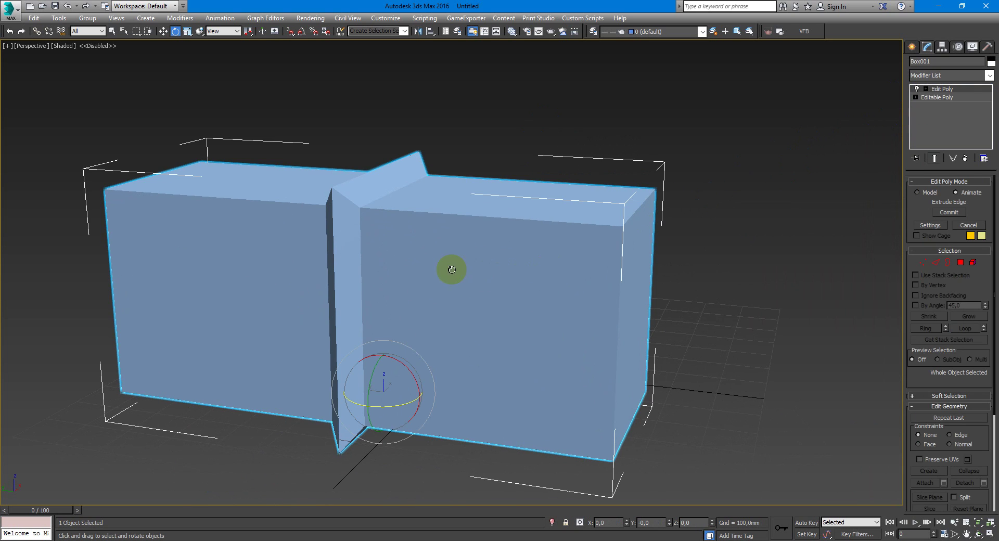
pyautogui.keyDown('alt'); pyautogui.moveTo(359, 212); pyautogui.dragTo(471, 239, button='middle'); pyautogui.keyUp('alt')
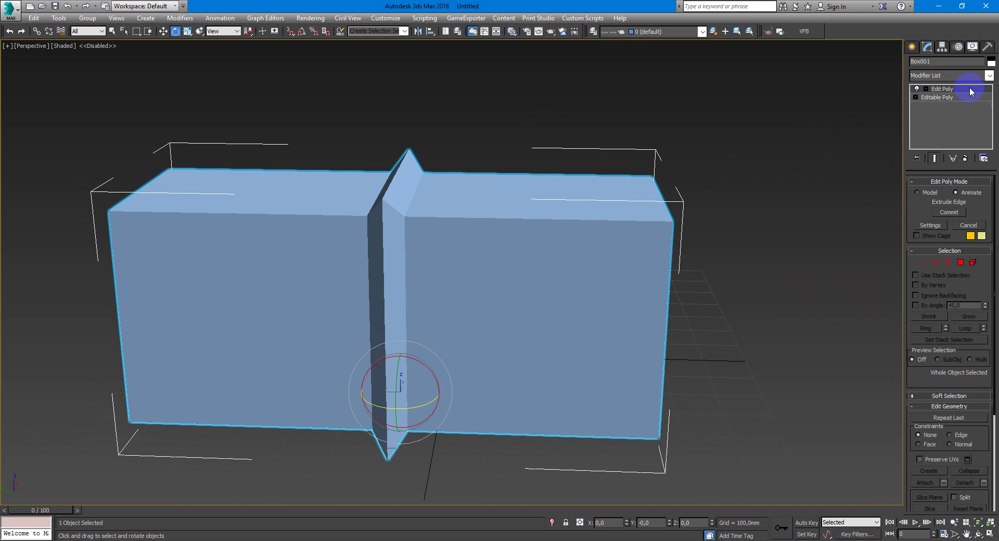
# - Reopen the edge Extrude settings and lower the ridge height from 65,05mm to 38,265mm
pyautogui.click(935, 262)
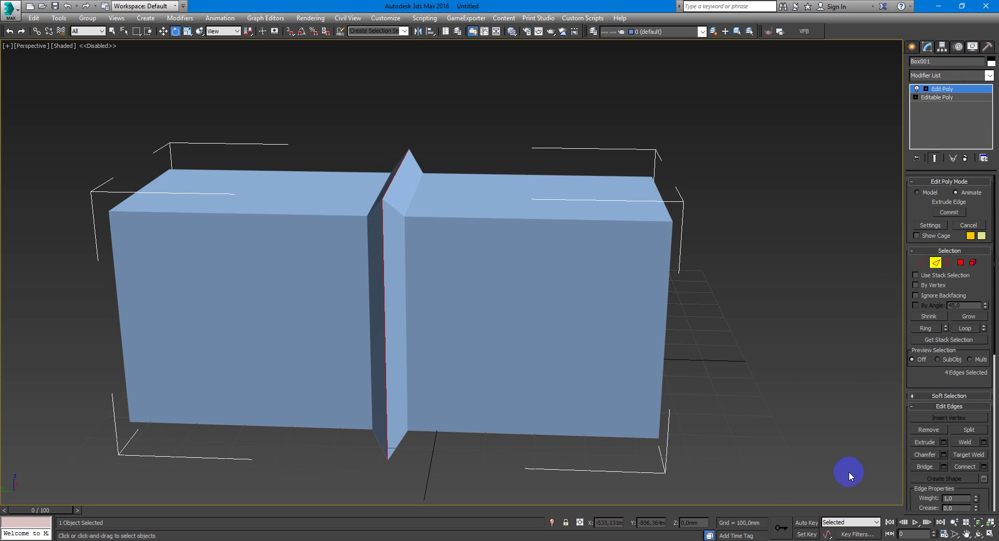
pyautogui.click(945, 443)
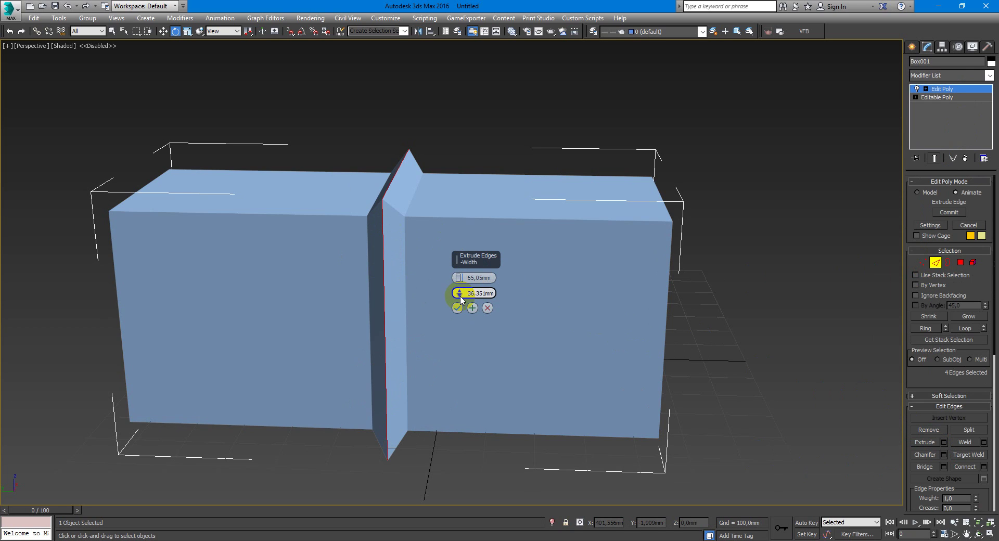
pyautogui.moveTo(459, 278)
pyautogui.mouseDown()
pyautogui.moveTo(462, 269)
pyautogui.moveTo(470, 343)
pyautogui.moveTo(470, 289)
pyautogui.mouseUp()
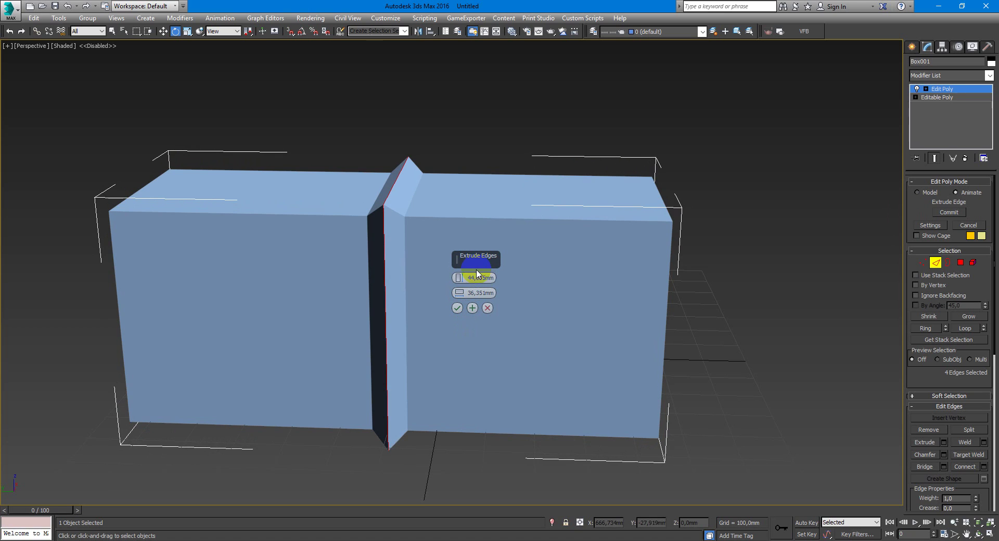
pyautogui.click(471, 279)
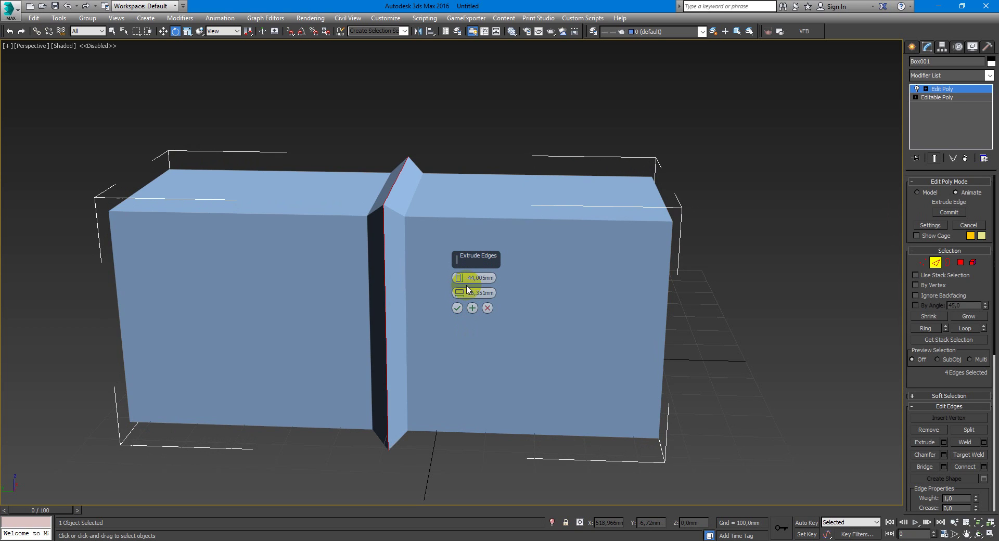
pyautogui.moveTo(461, 289); pyautogui.dragTo(459, 281)
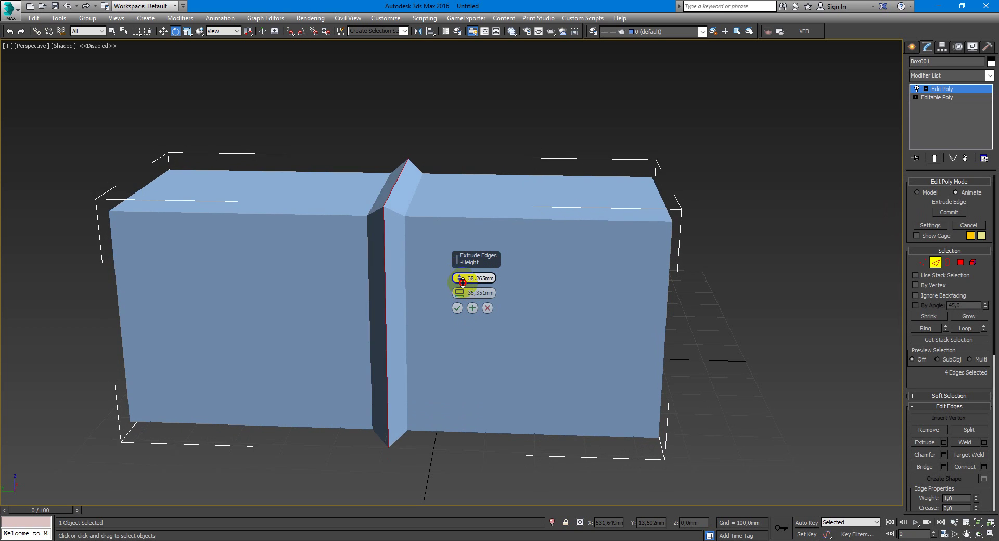
pyautogui.click(469, 313)
pyautogui.rightClick(701, 201)
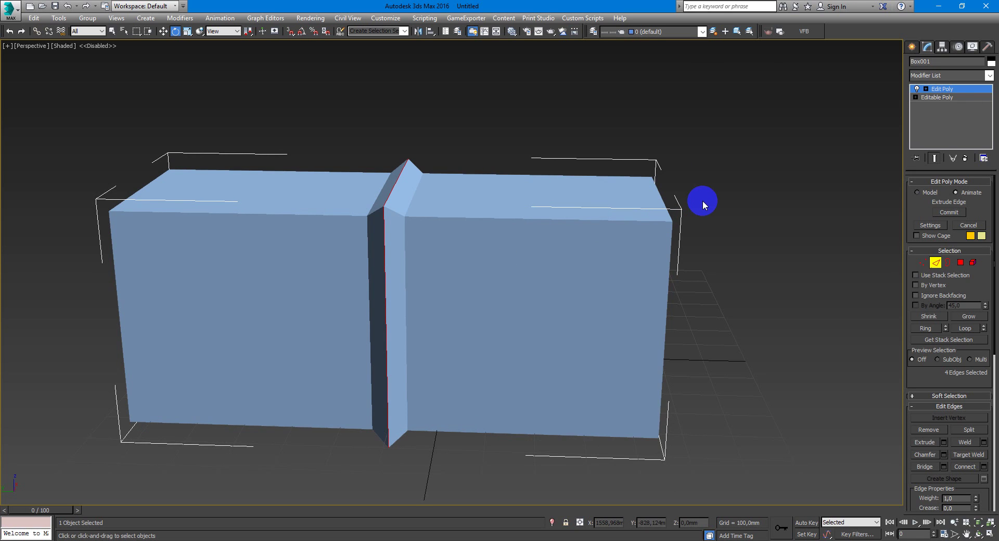
pyautogui.click(958, 89)
# - Deselect the box and orbit around the finished ridged shape
pyautogui.click(683, 157)
pyautogui.moveTo(684, 157)
pyautogui.keyDown('alt'); pyautogui.mouseDown(button='middle')
pyautogui.moveTo(627, 219)
pyautogui.moveTo(635, 216)
pyautogui.mouseUp(button='middle'); pyautogui.keyUp('alt')
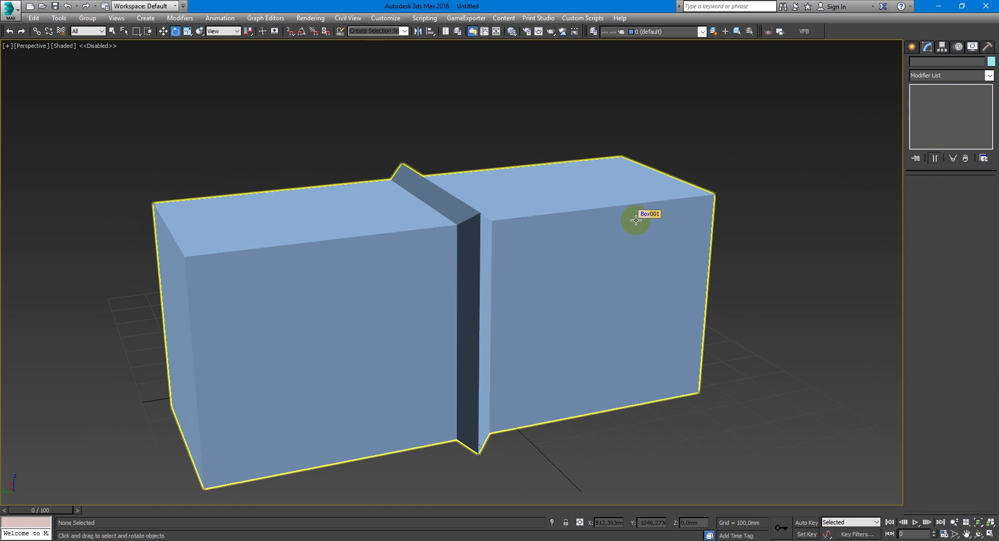